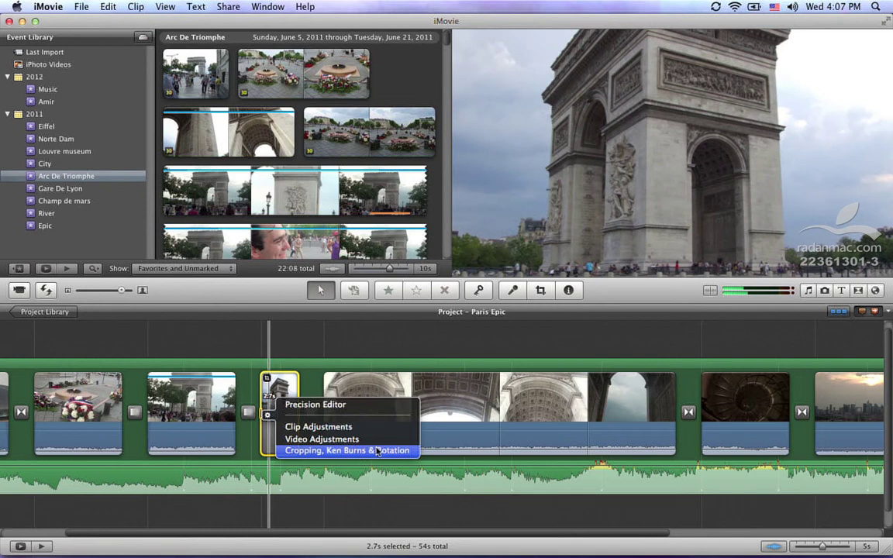
key(Escape)
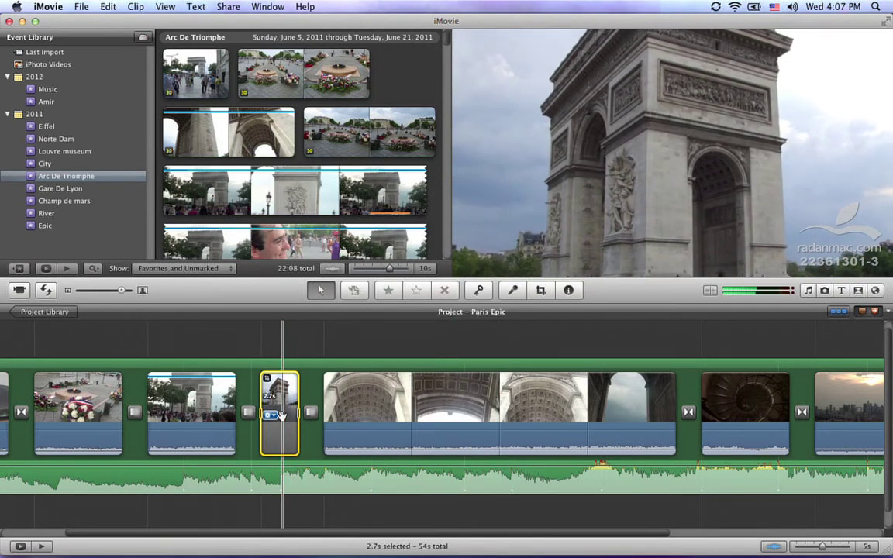
click(269, 415)
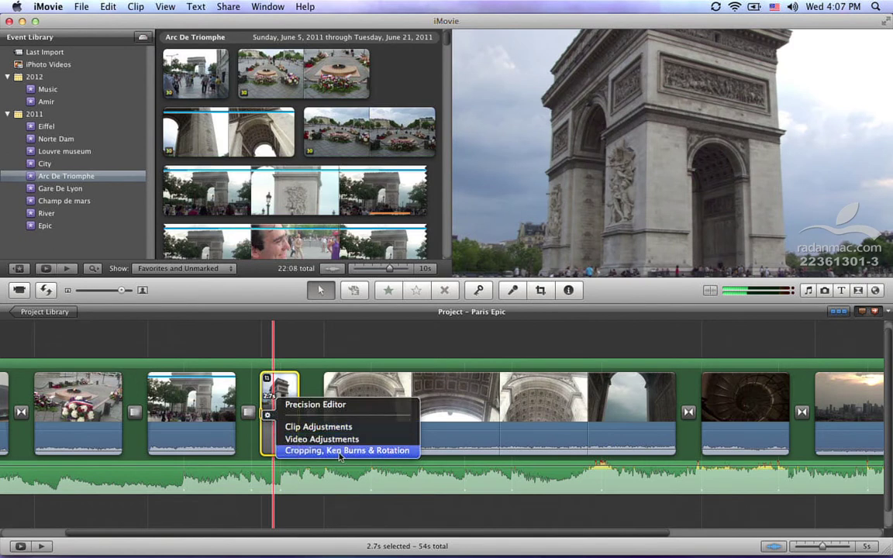
click(548, 334)
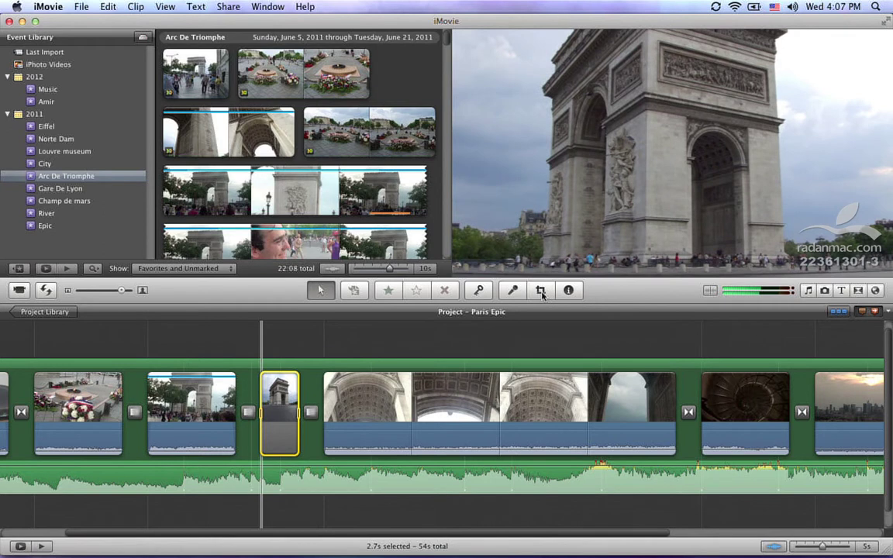
Crop the selected Arc de Triomphe photo to a smaller frame over the arch's lower half and the street, and apply it.
click(541, 291)
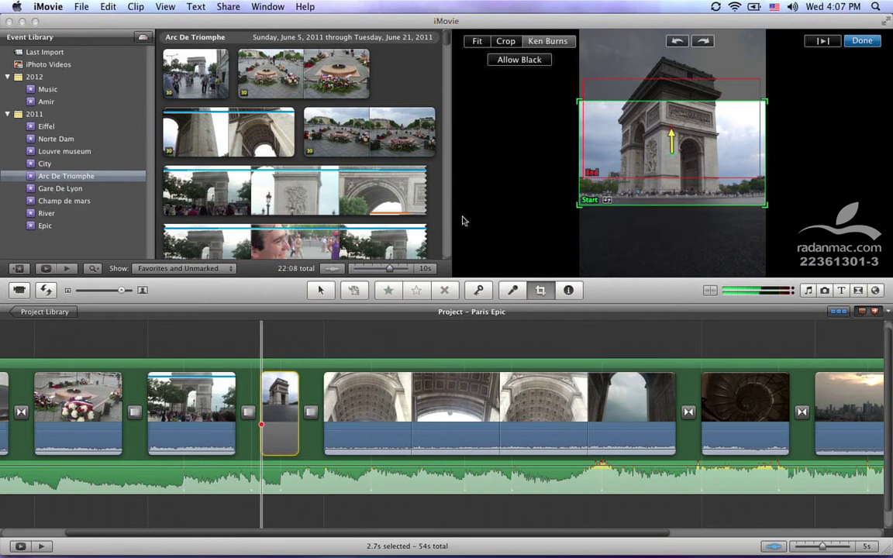
click(508, 45)
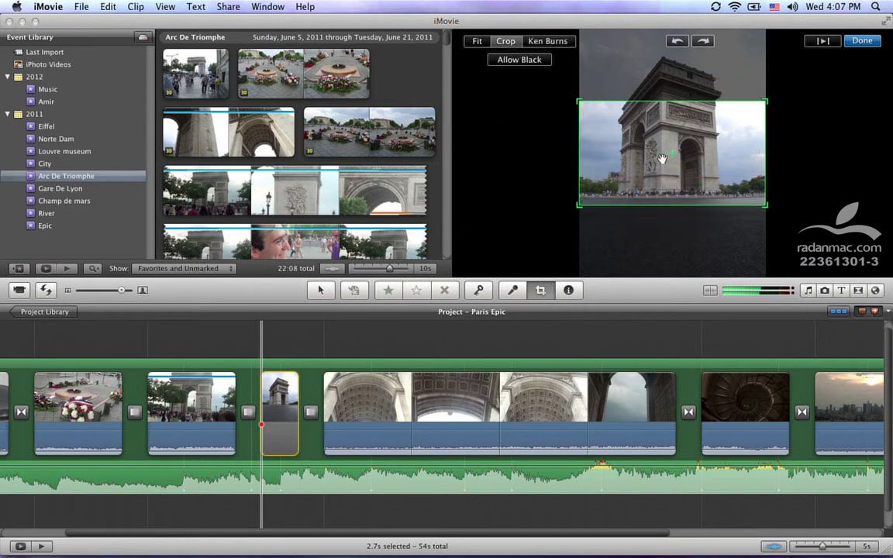
mouse_move(598, 139)
mouse_down()
mouse_move(598, 120)
mouse_move(598, 140)
mouse_up()
drag(578, 100, 610, 115)
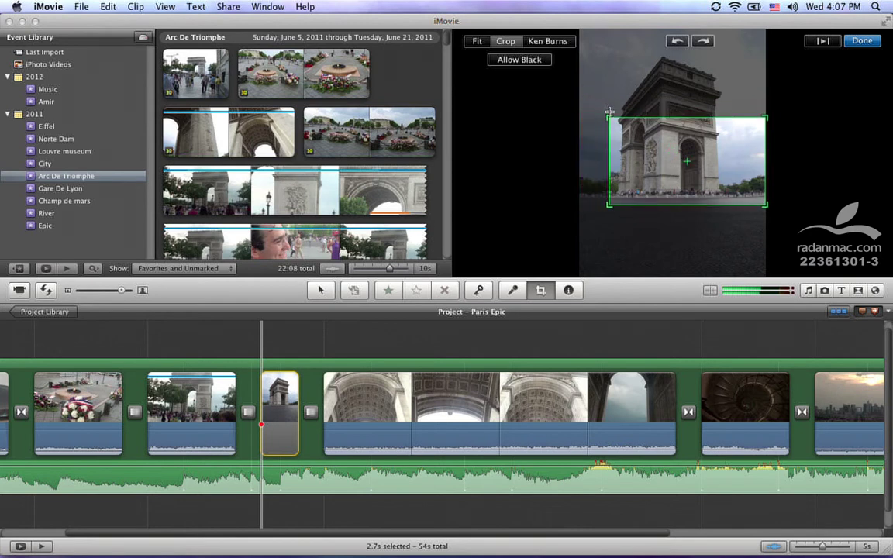
drag(665, 176, 647, 186)
click(861, 40)
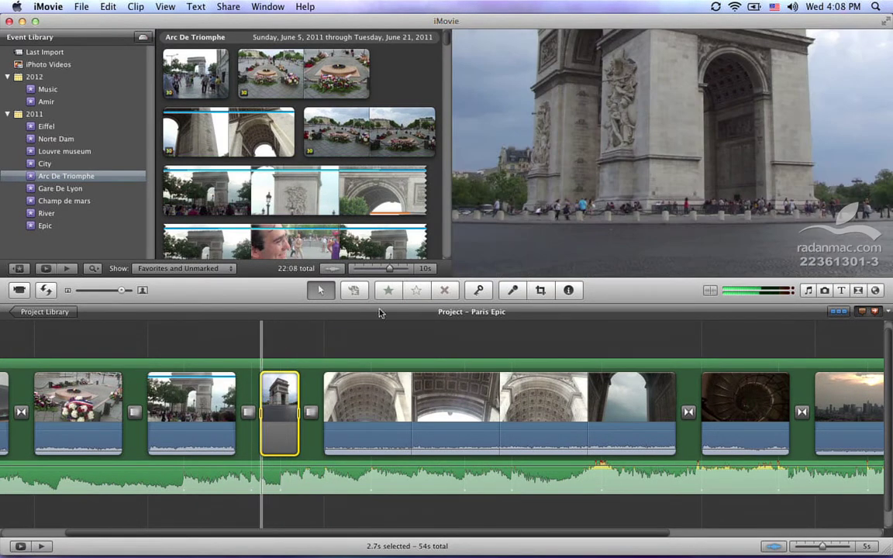
Set the Arc de Triomphe photo to Fit so the whole portrait image fits the frame, and apply it.
key(c)
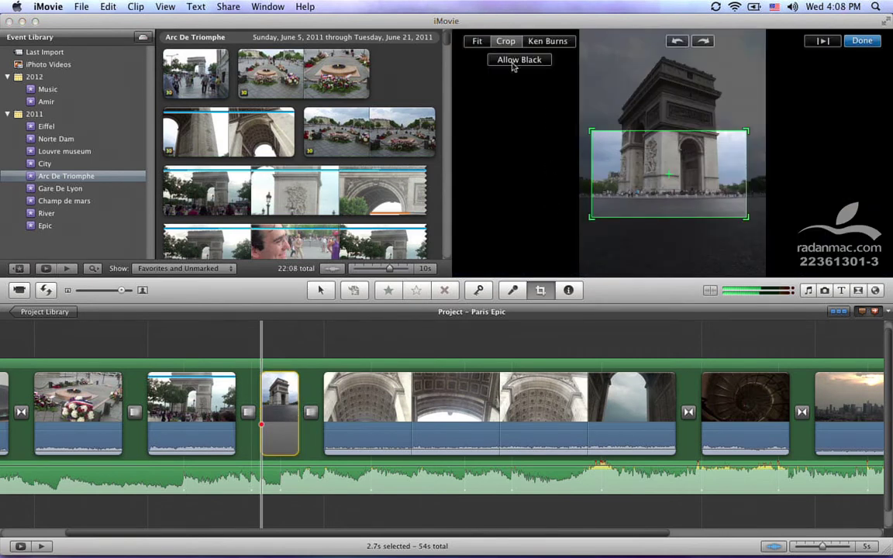
click(478, 42)
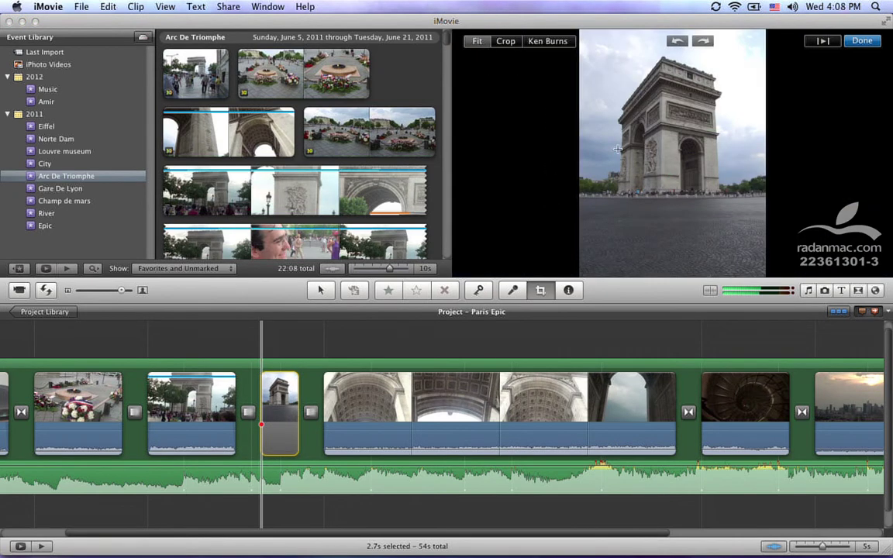
click(862, 40)
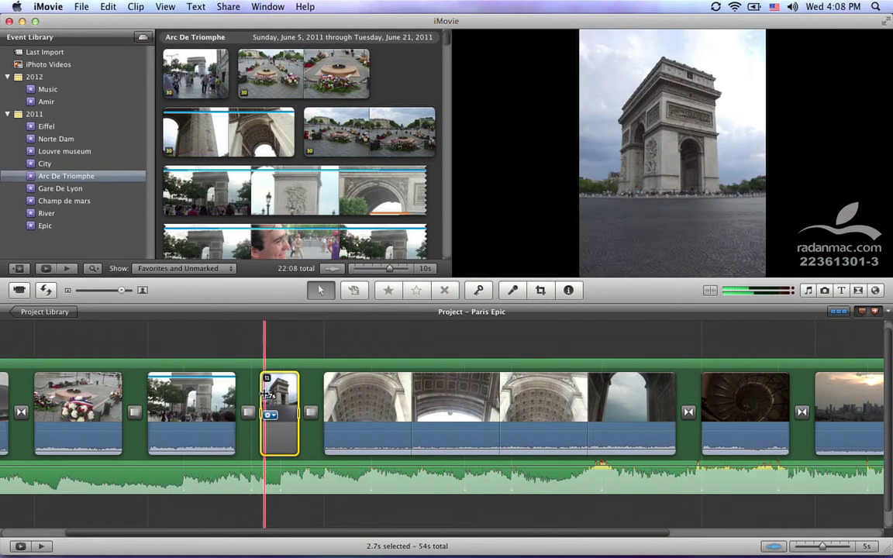
Crop the photo with black allowed, shrinking the crop frame and moving it up to surround the whole arch.
click(540, 290)
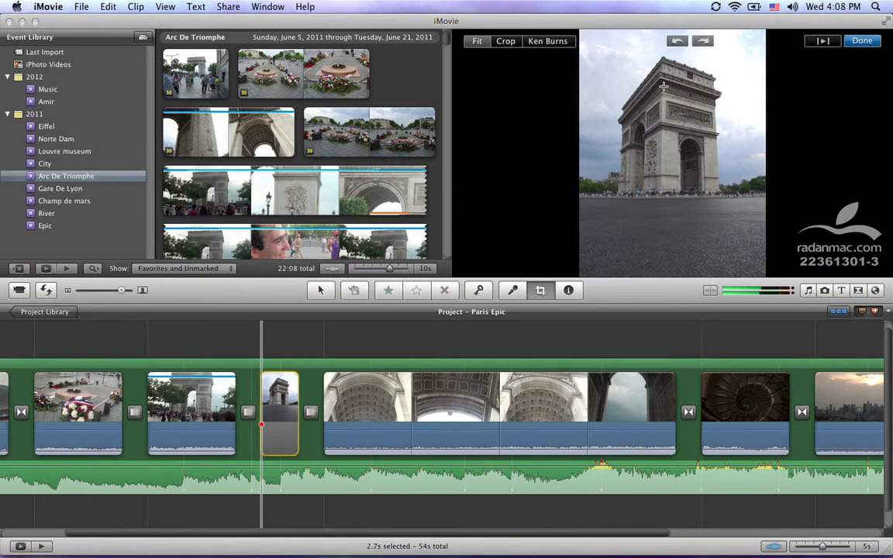
click(502, 43)
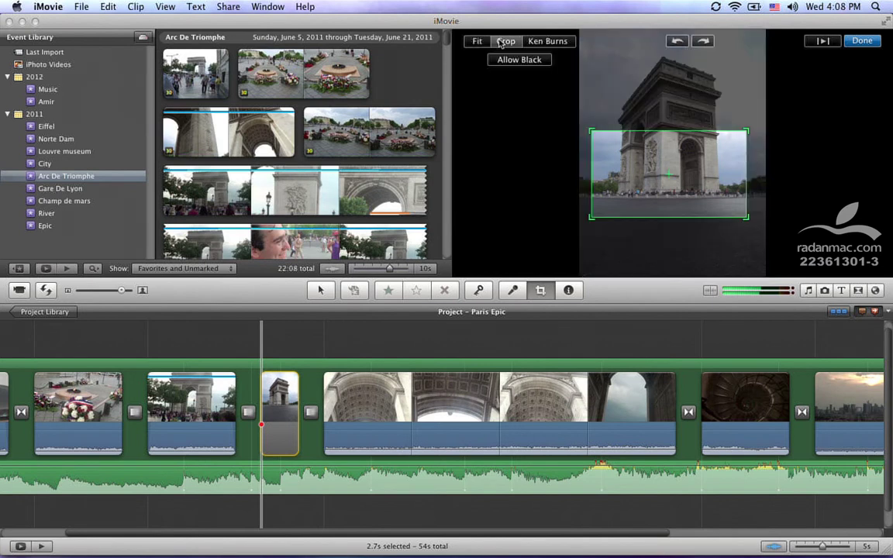
click(532, 62)
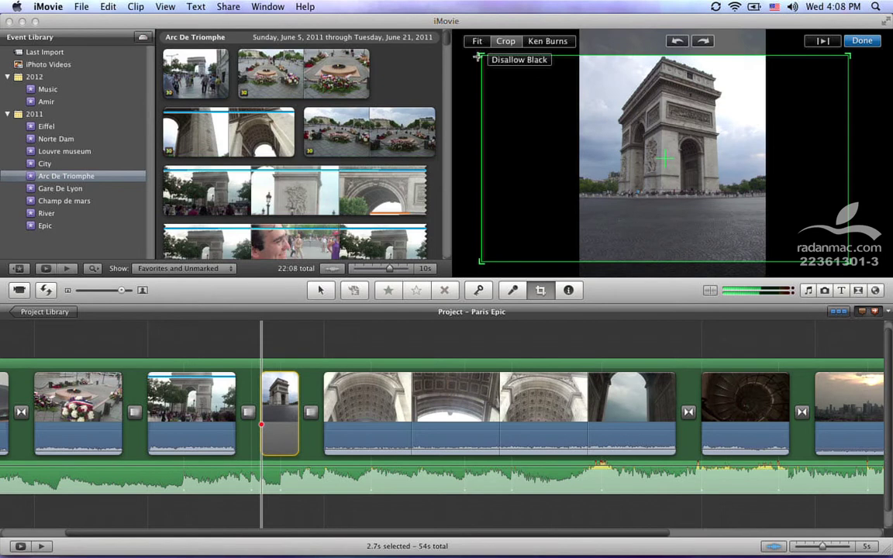
drag(478, 54, 534, 86)
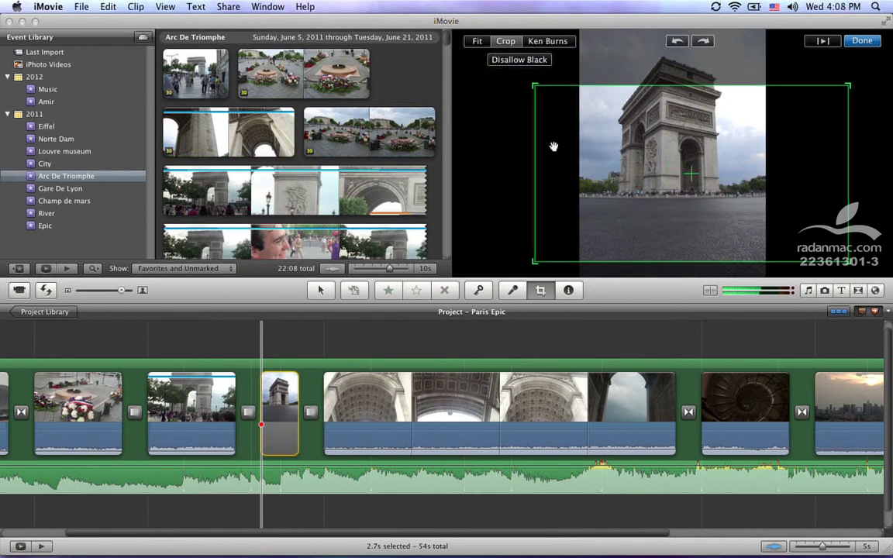
drag(640, 193, 629, 152)
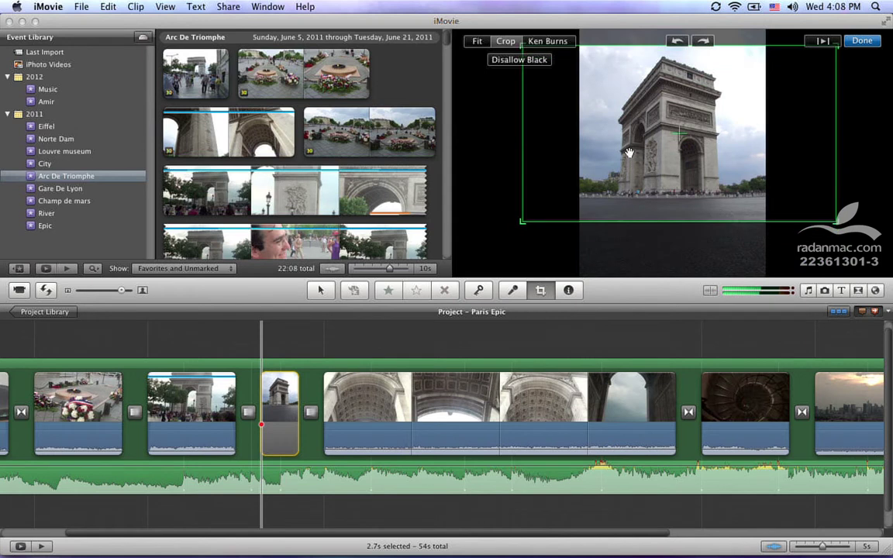
Disallow black and enlarge the crop frame to the photo's full width over the upper part of the arch.
click(508, 61)
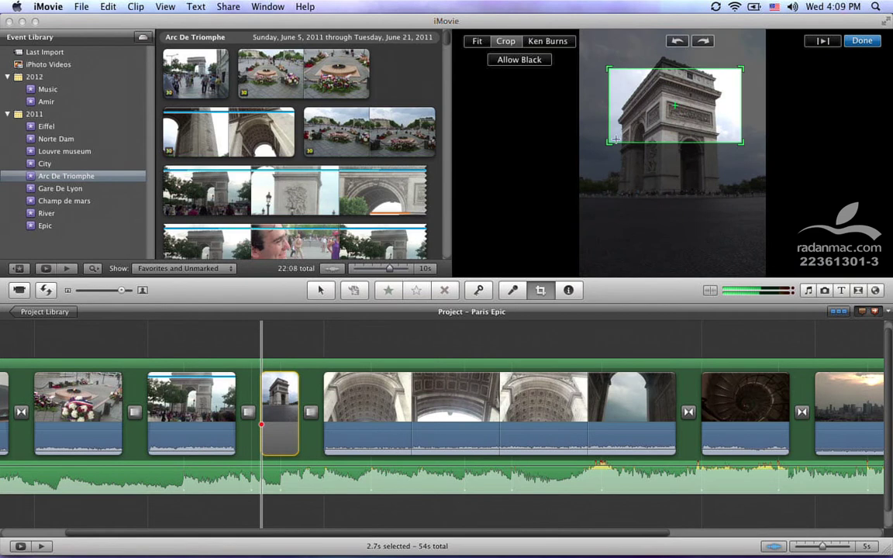
drag(610, 142, 560, 214)
drag(740, 159, 768, 175)
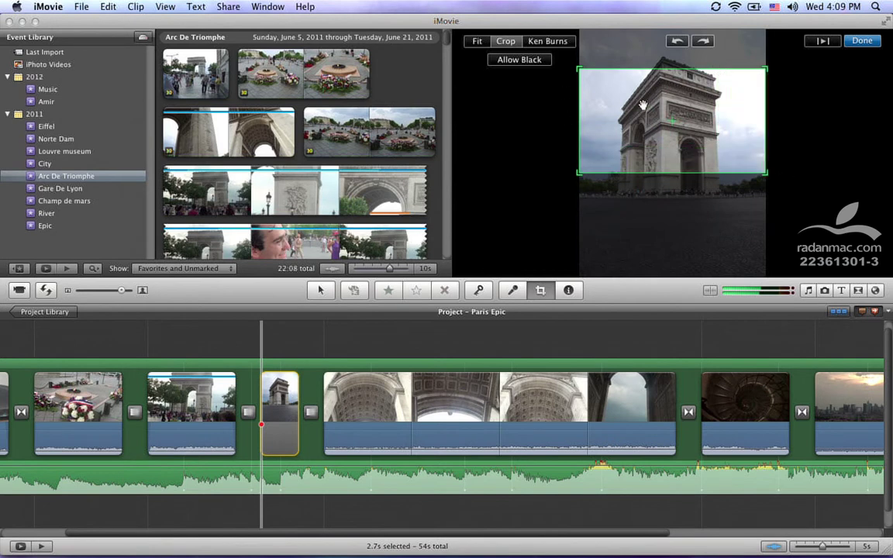
Allow black again, shrink and reposition the crop frame around the whole arch with narrow black sides, and apply the crop.
click(488, 59)
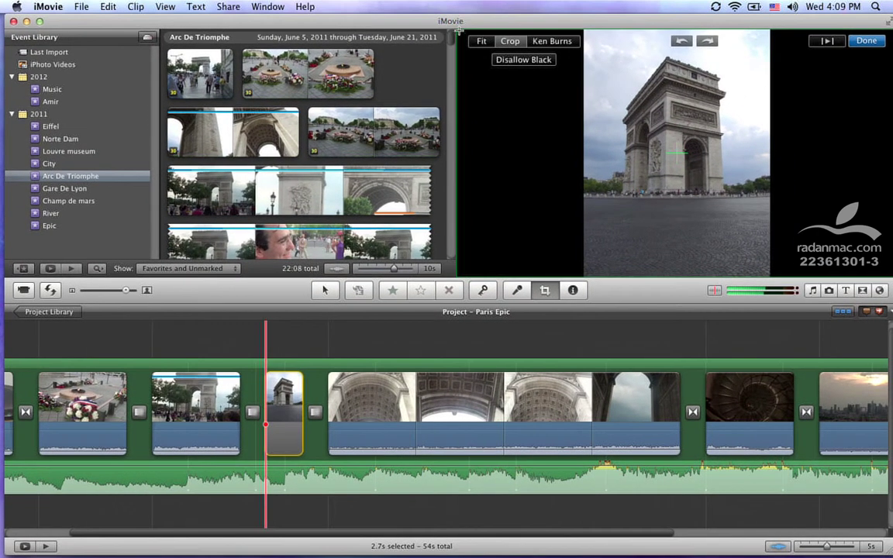
drag(459, 31, 621, 124)
drag(710, 231, 701, 183)
drag(814, 213, 830, 219)
drag(791, 195, 781, 183)
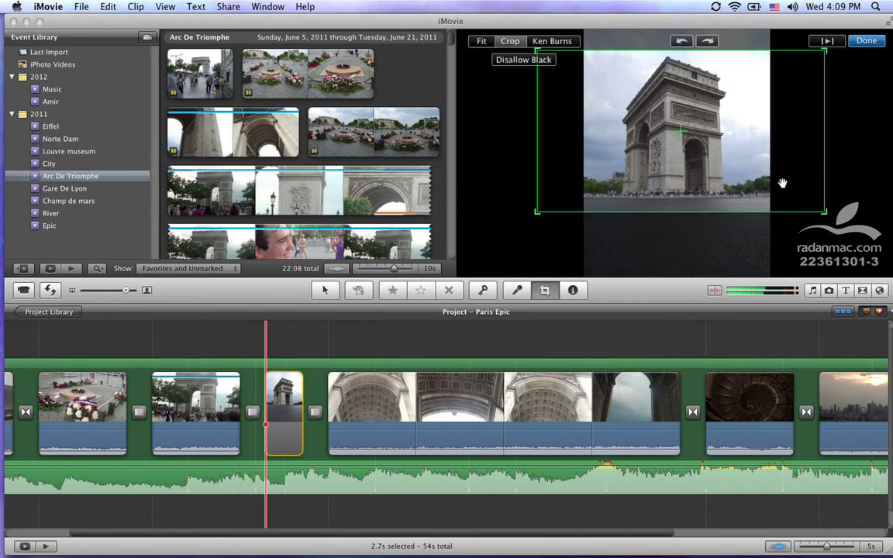
click(865, 41)
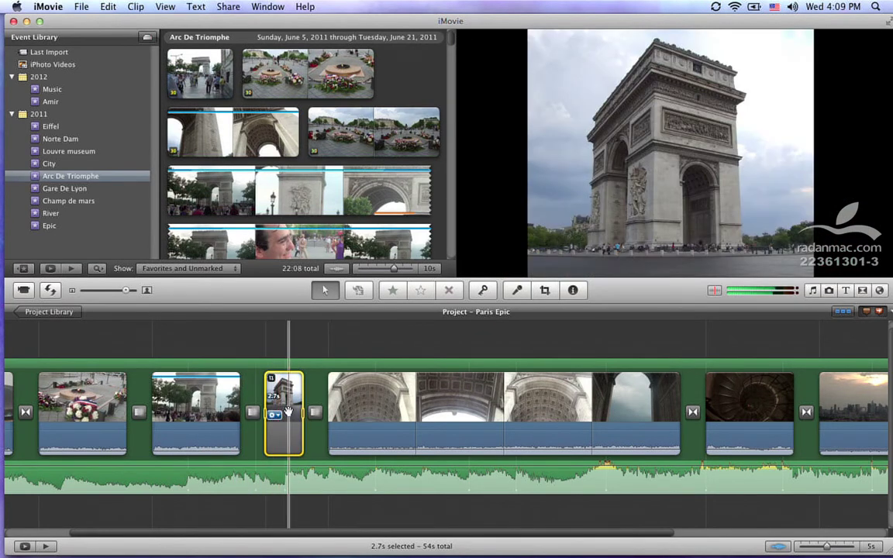
Reopen the photo's crop editor, try rotating the photo in both directions, and return it to upright.
key(c)
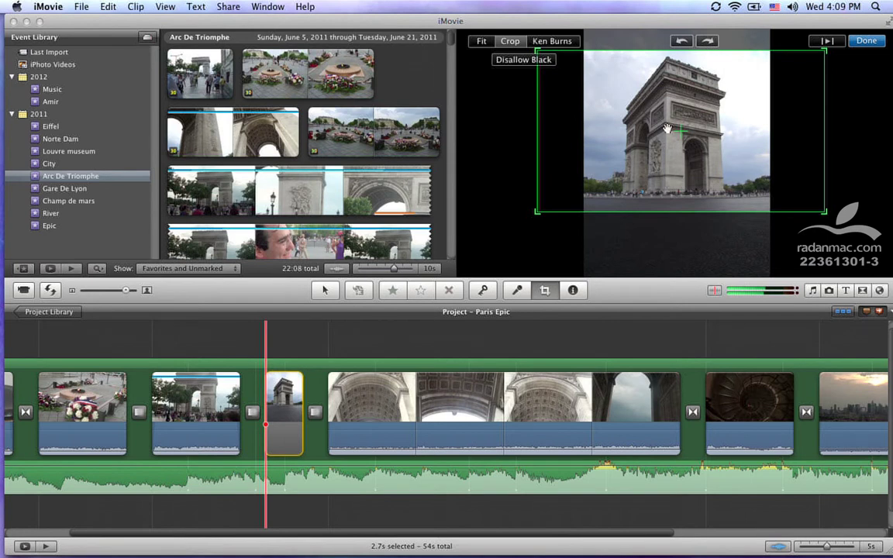
click(681, 43)
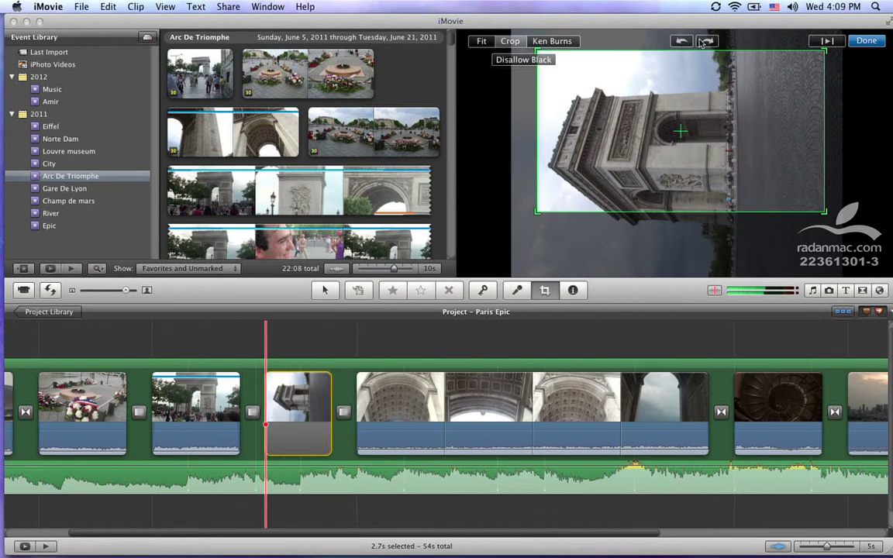
click(704, 43)
click(705, 42)
click(683, 42)
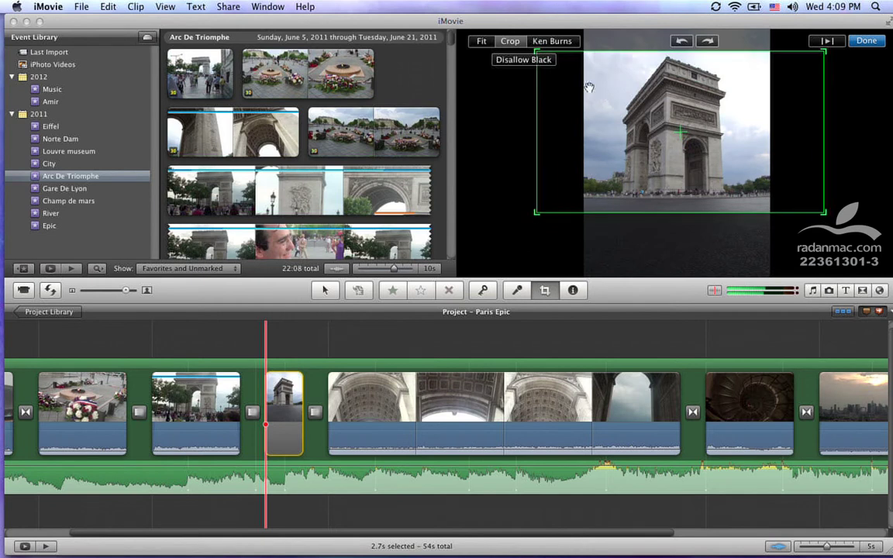
Switch the photo to Ken Burns, shrink the End frame, and resize and place the Start frame over the arch's lower half.
click(547, 43)
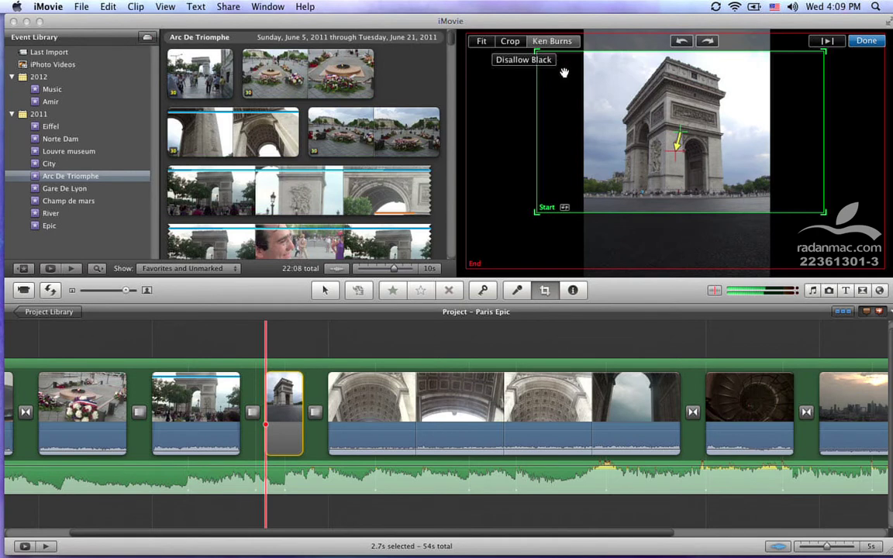
drag(469, 37, 623, 144)
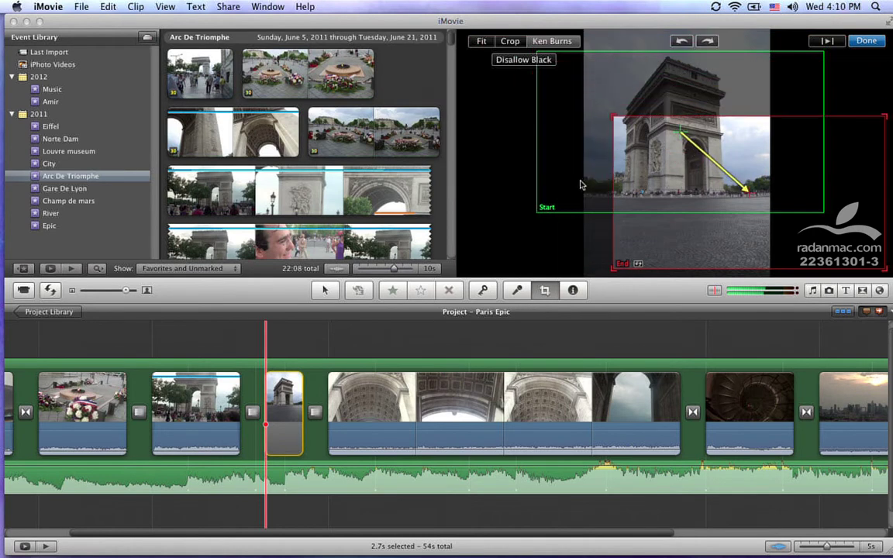
click(542, 216)
drag(542, 216, 575, 190)
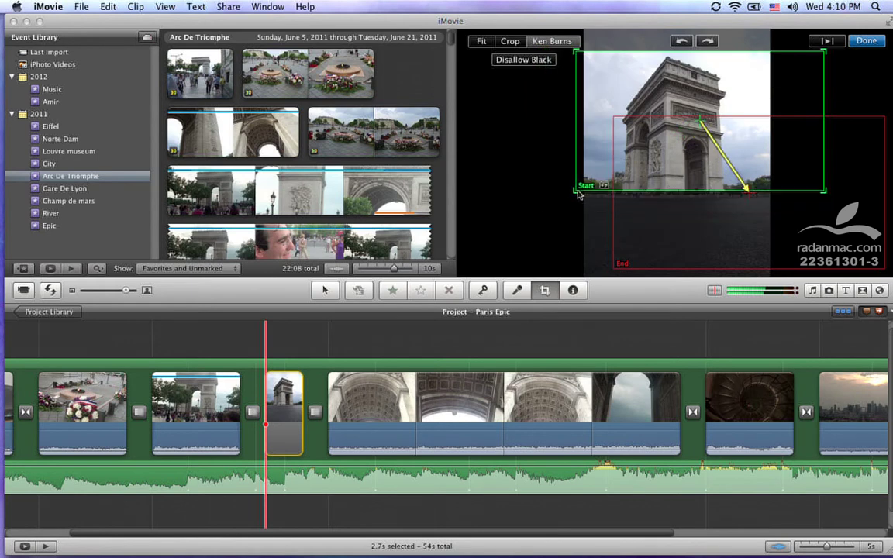
drag(597, 158, 585, 208)
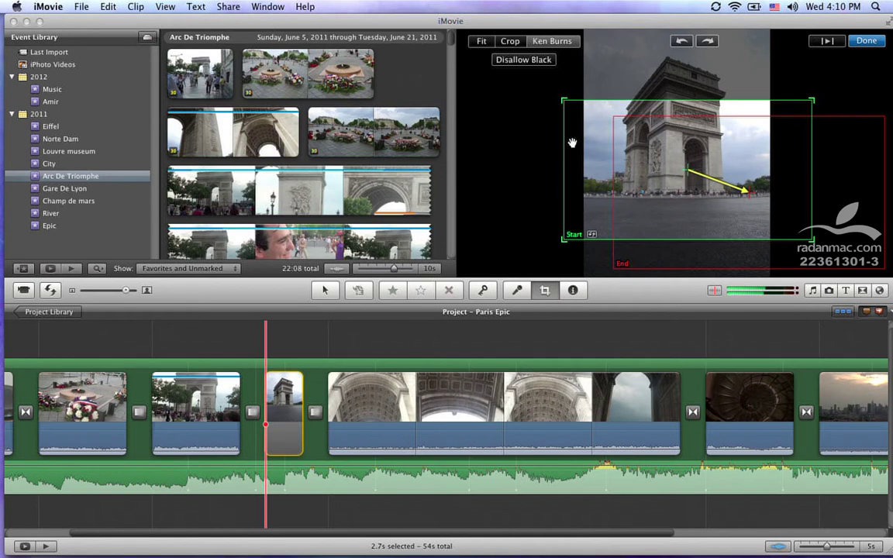
drag(563, 99, 589, 116)
drag(657, 164, 635, 164)
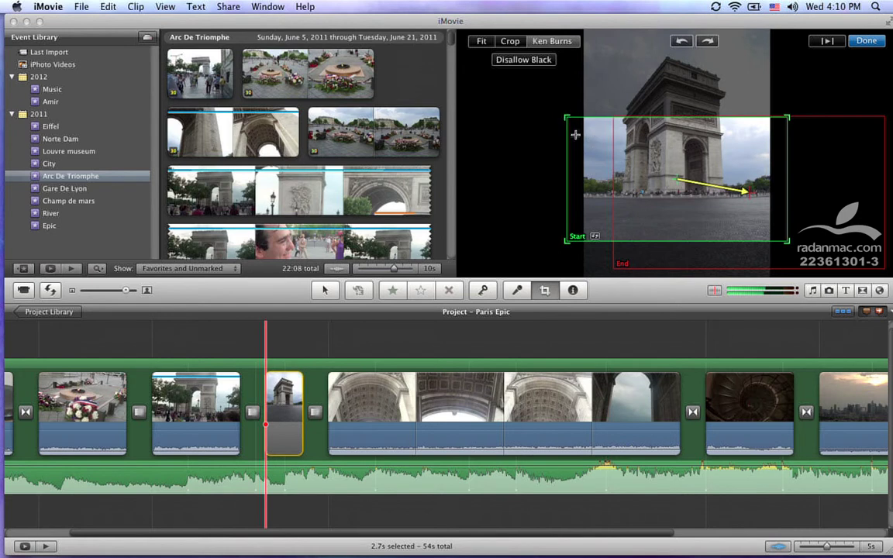
Move the End frame to the photo's upper part, shrink it to the Start frame's width and align it above the Start frame.
drag(733, 240, 665, 154)
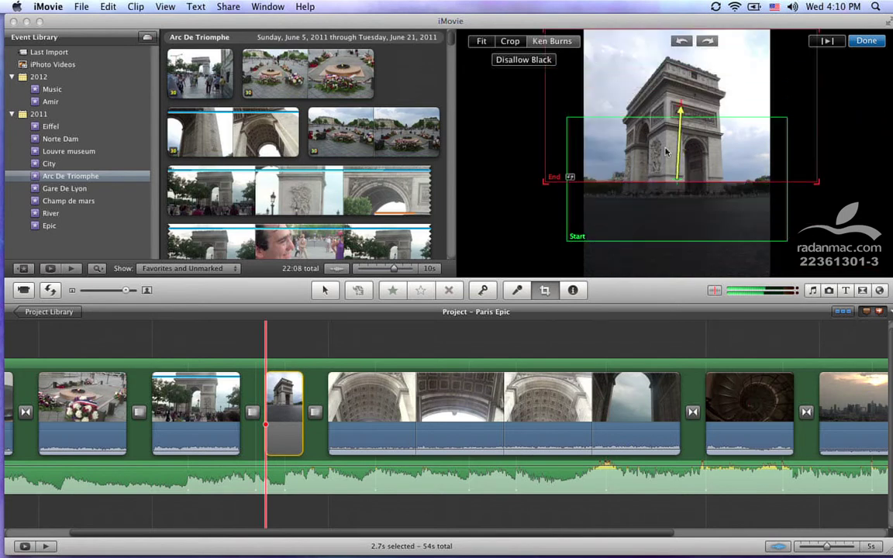
drag(817, 182, 761, 161)
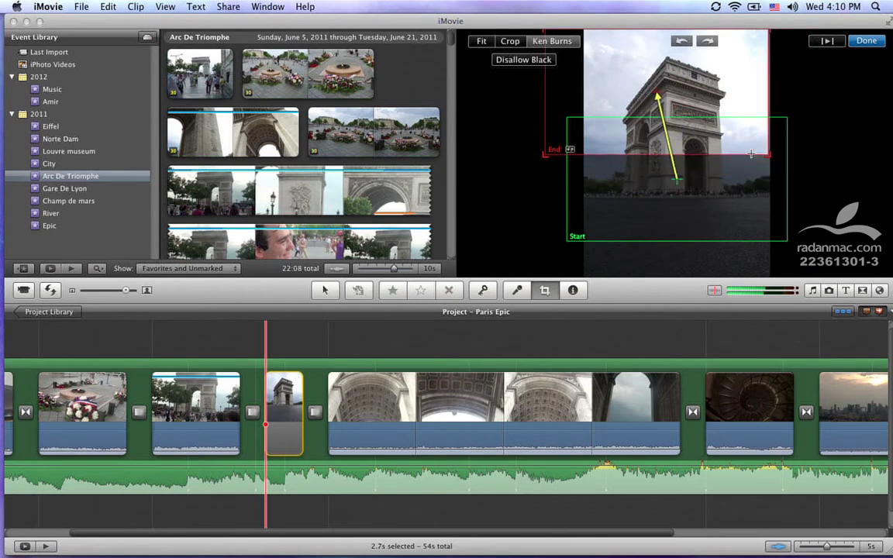
mouse_move(732, 109)
mouse_down()
mouse_move(747, 109)
mouse_move(741, 99)
mouse_up()
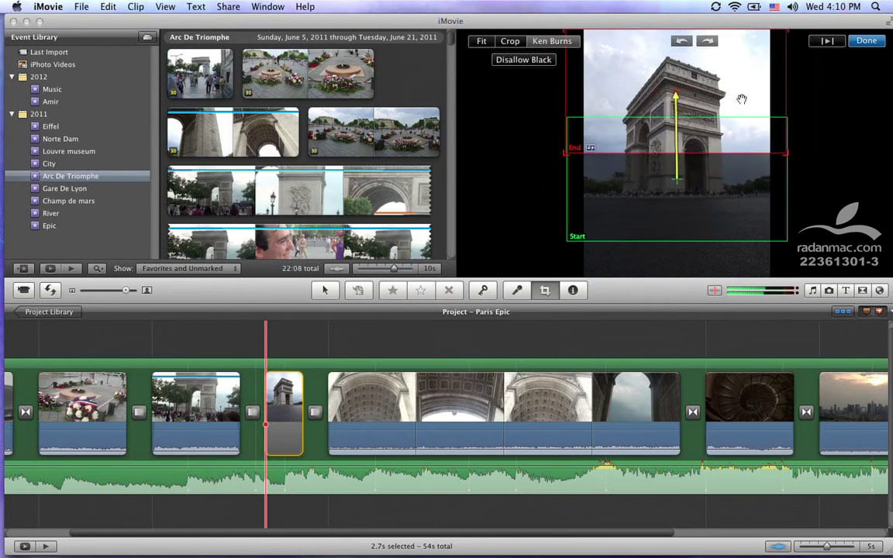
Disallow black for the Ken Burns effect and enlarge the End frame to the photo's full width at its upper edge.
click(536, 62)
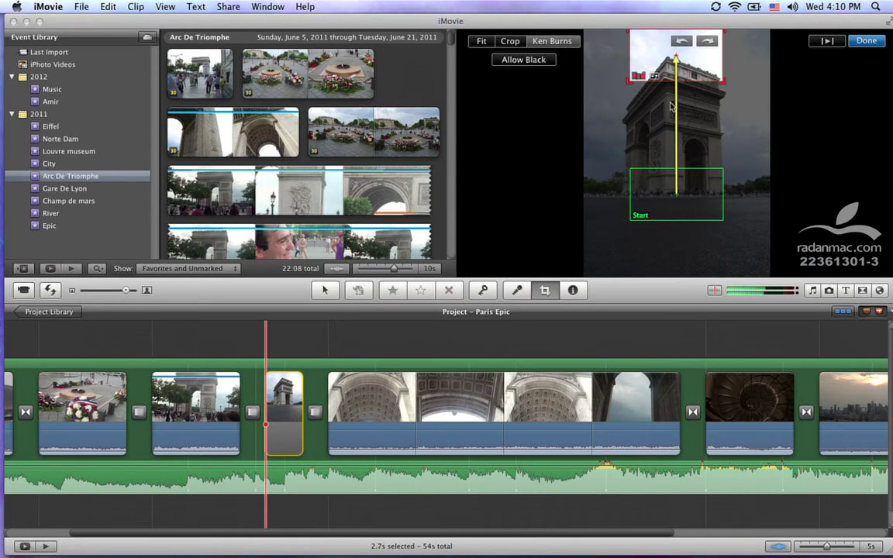
drag(629, 80, 582, 107)
drag(722, 108, 783, 133)
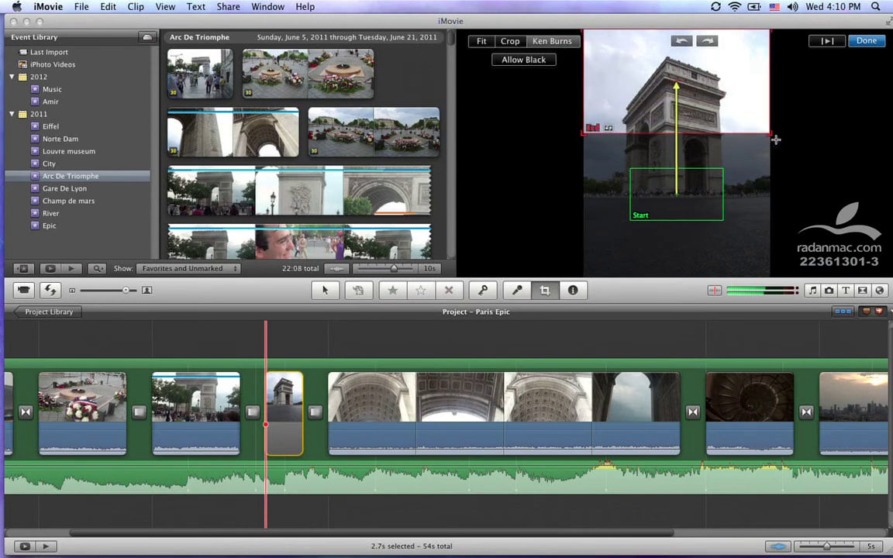
Enlarge the Start frame to the photo's full width over the arch's lower half, and lower the End frame to fit the arch's top.
click(639, 204)
drag(628, 221, 570, 223)
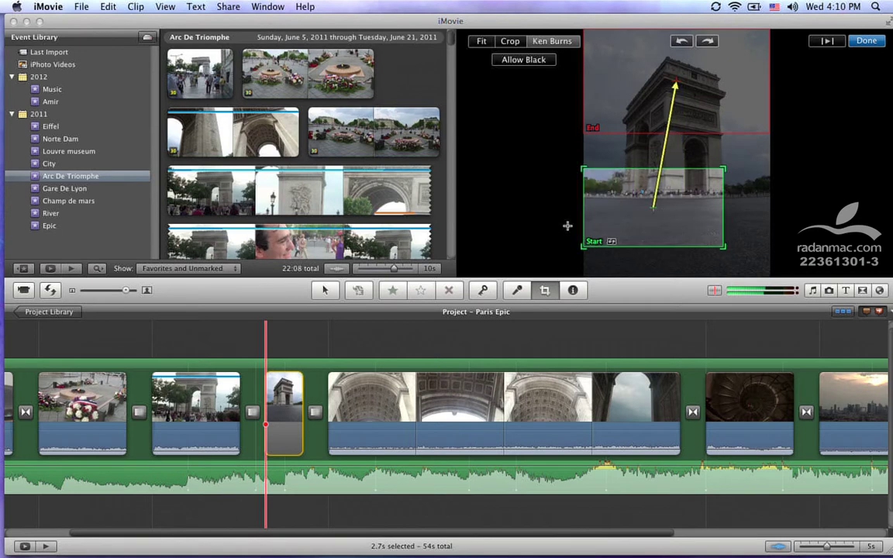
drag(723, 169, 779, 114)
mouse_move(735, 176)
mouse_down()
mouse_move(735, 151)
mouse_move(733, 159)
mouse_up()
drag(732, 80, 731, 93)
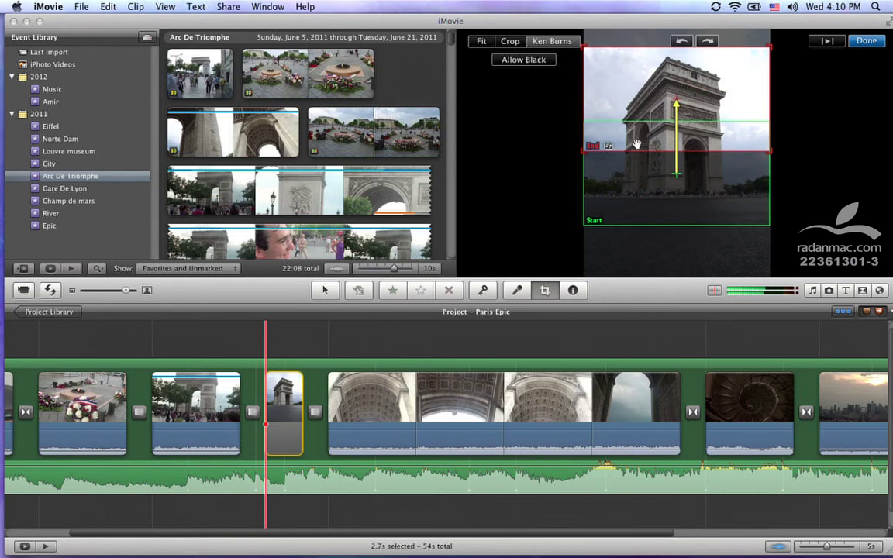
Try swapping the Start and End frames, restore the upward direction, and apply the Ken Burns effect to play it in the project.
click(608, 147)
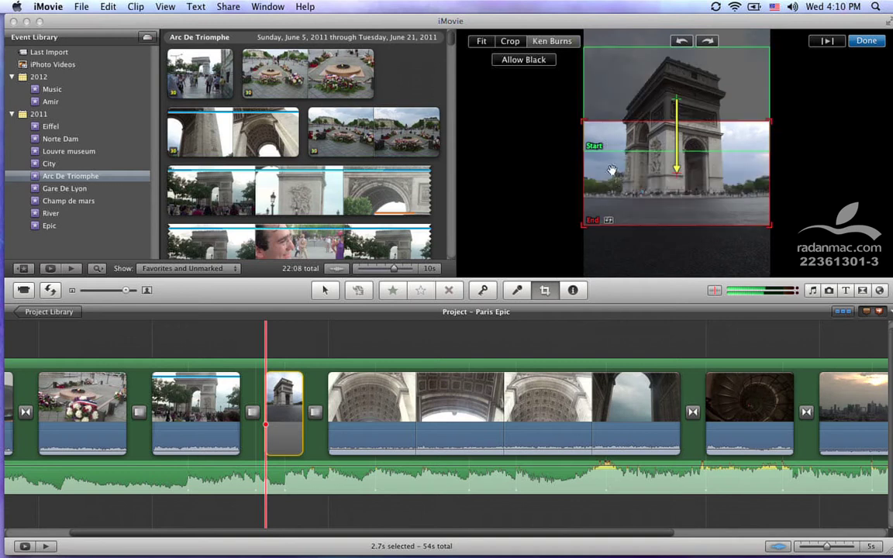
click(865, 42)
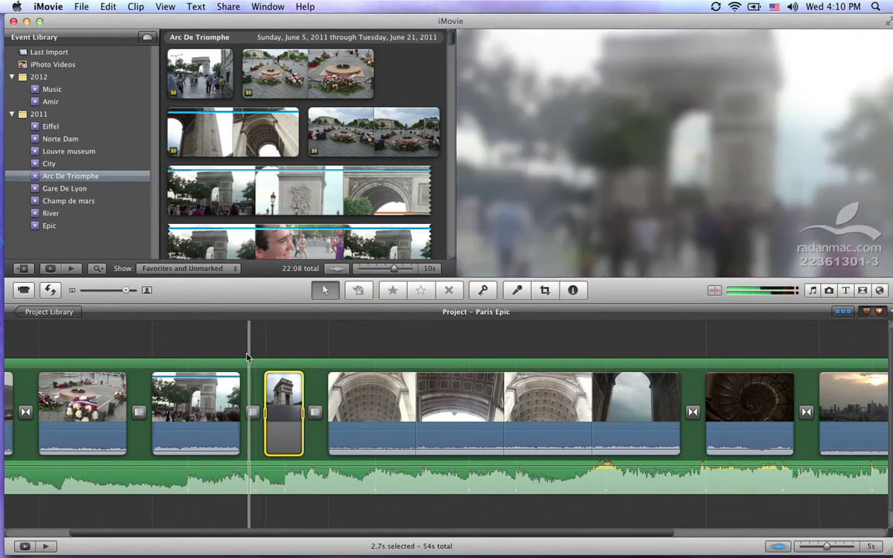
key(space)
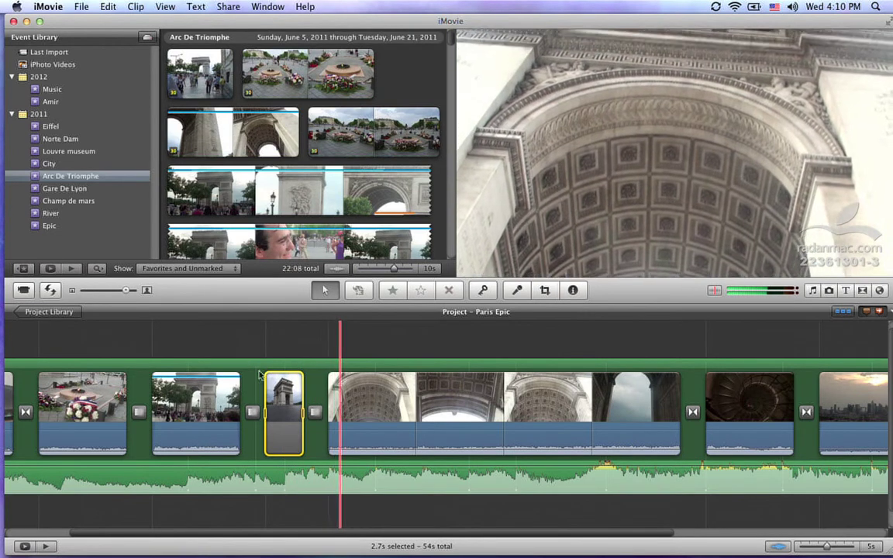
Review the photo's Ken Burns frames and play the project from the preceding clip through the photo.
click(273, 415)
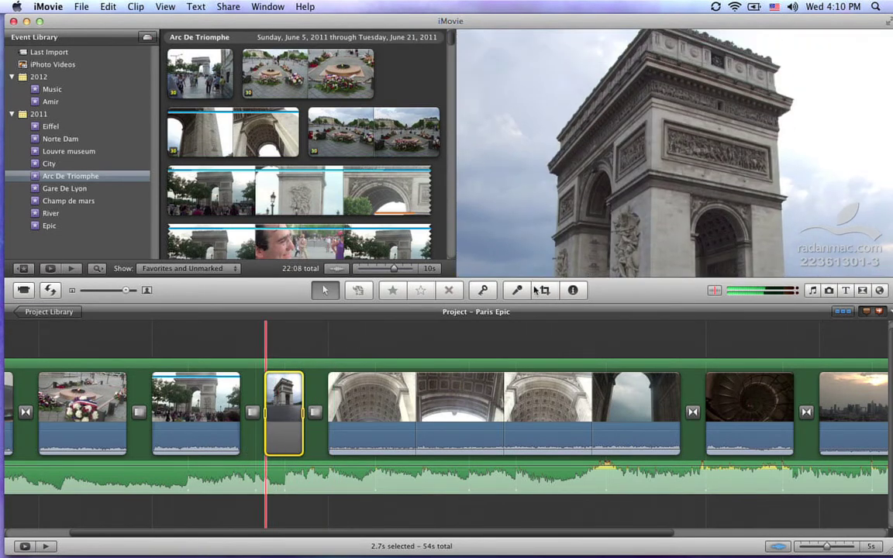
click(540, 290)
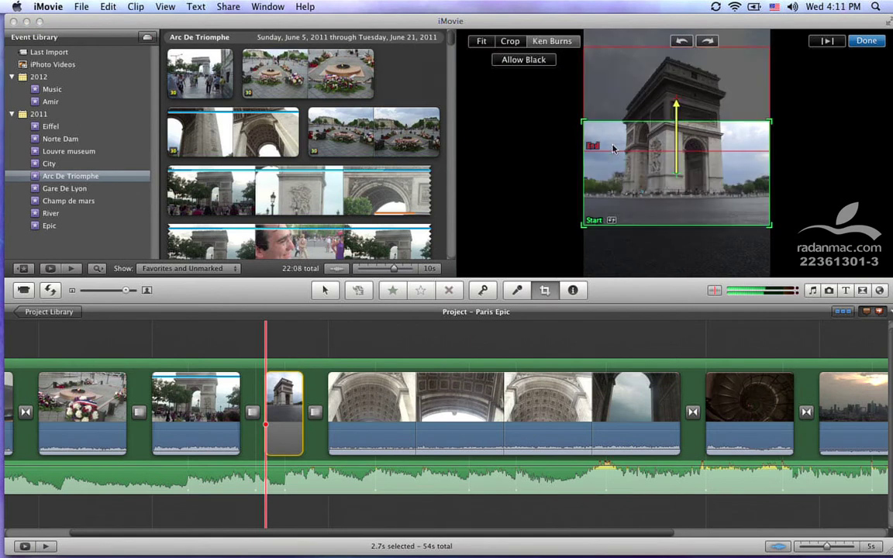
click(861, 42)
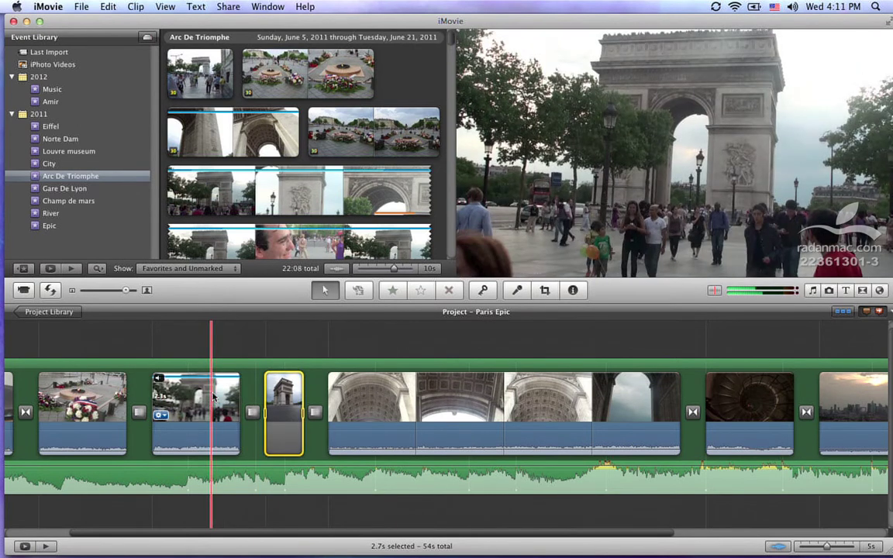
key(space)
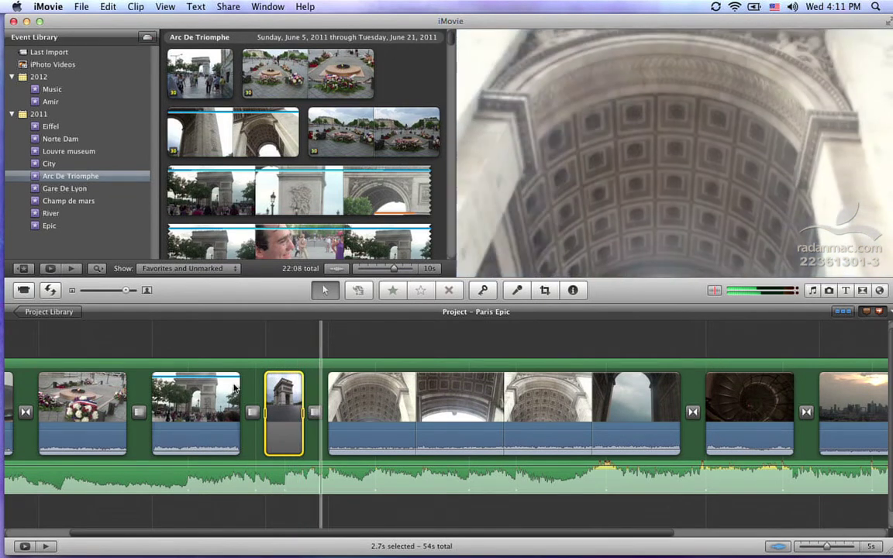
key(space)
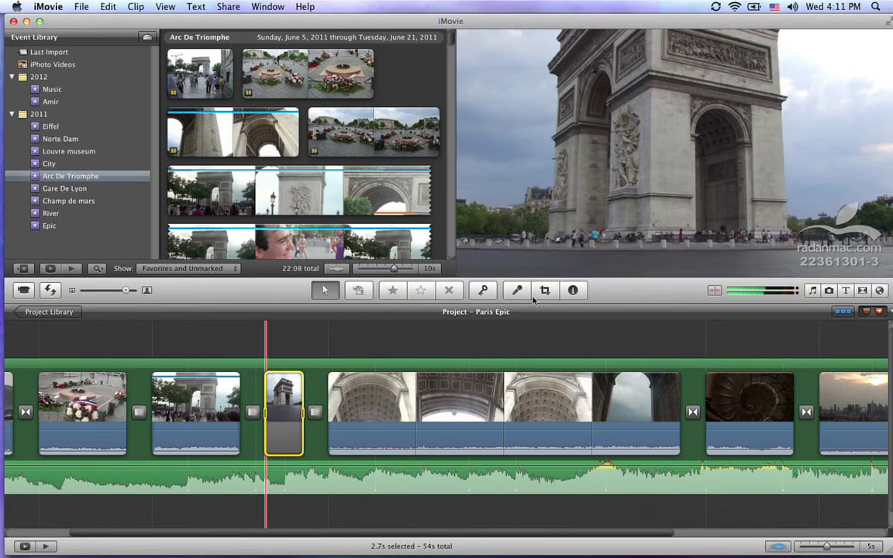
Raise the photo's Start frame slightly, and shrink the End frame and center it around the arch's upper part.
click(545, 290)
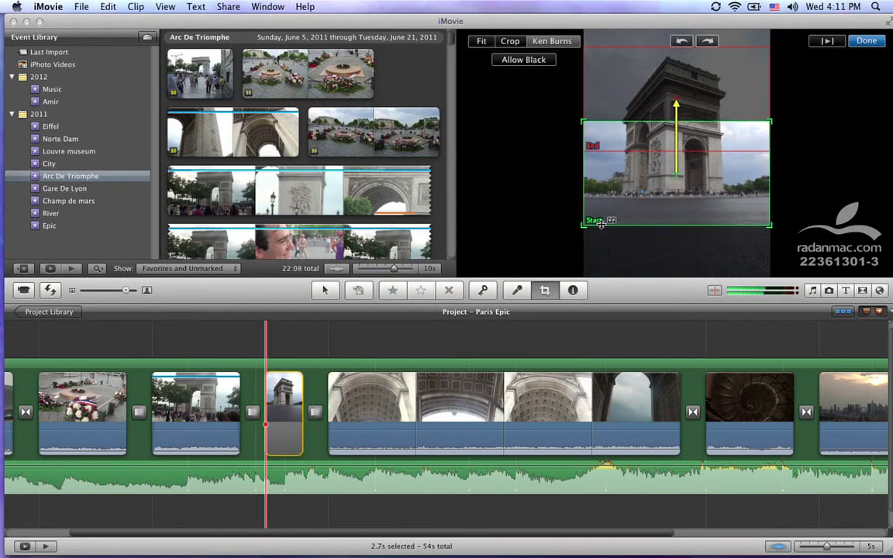
drag(679, 193, 678, 191)
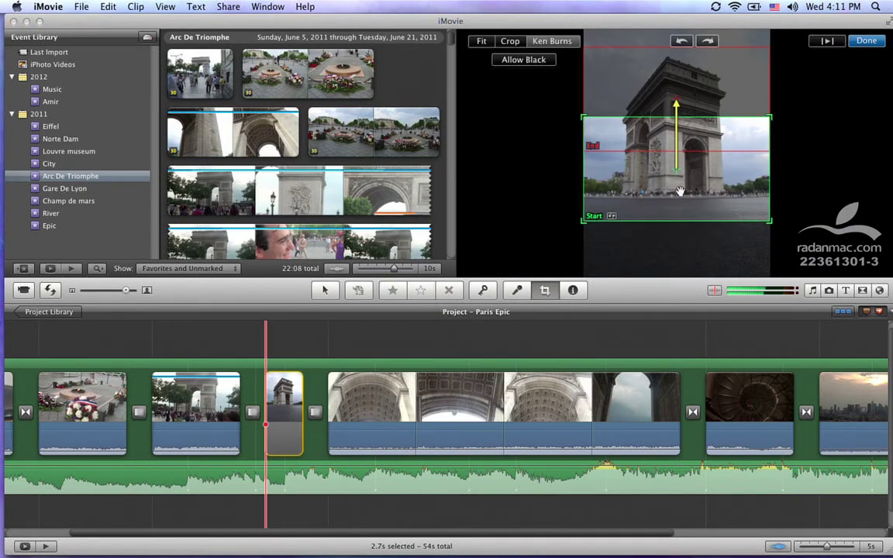
click(700, 106)
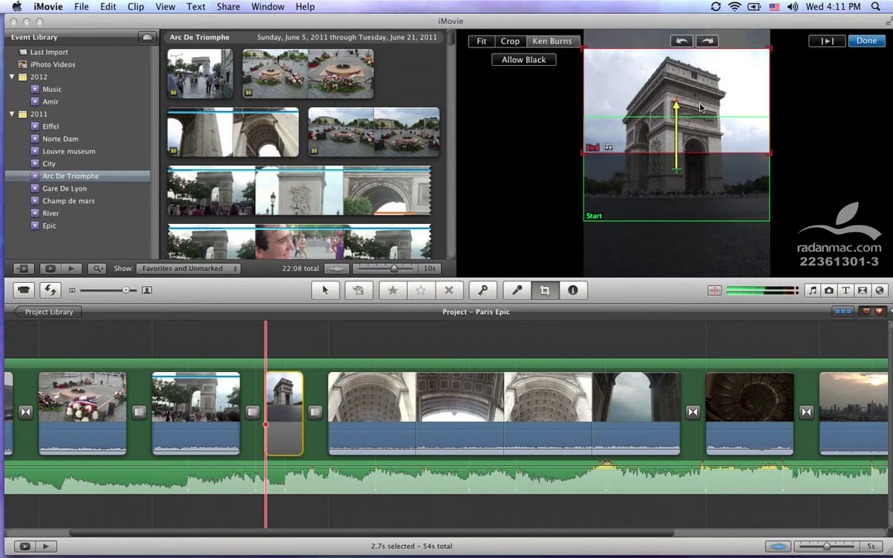
drag(583, 151, 606, 137)
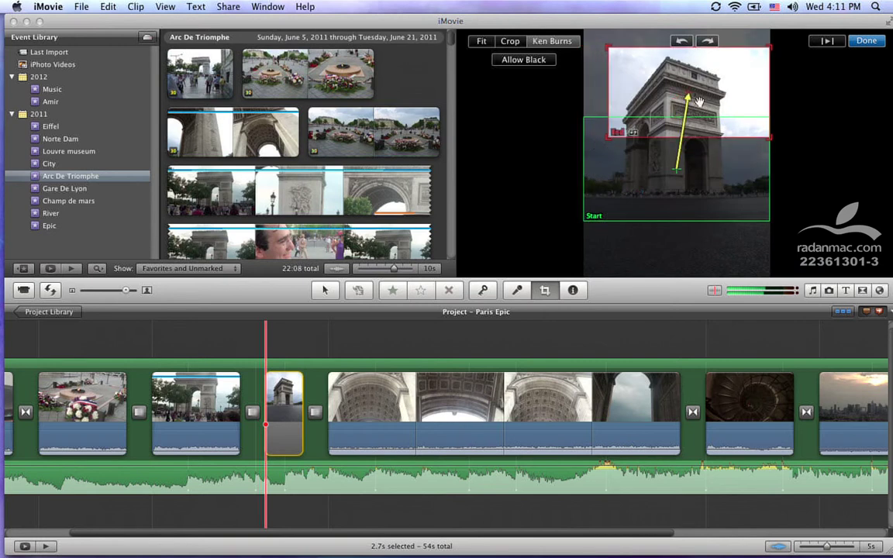
drag(719, 93, 704, 96)
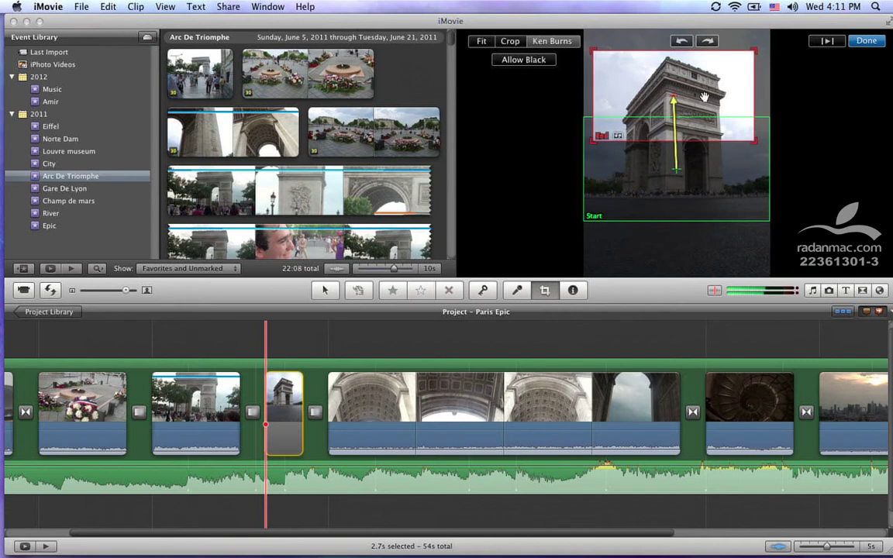
drag(754, 139, 750, 139)
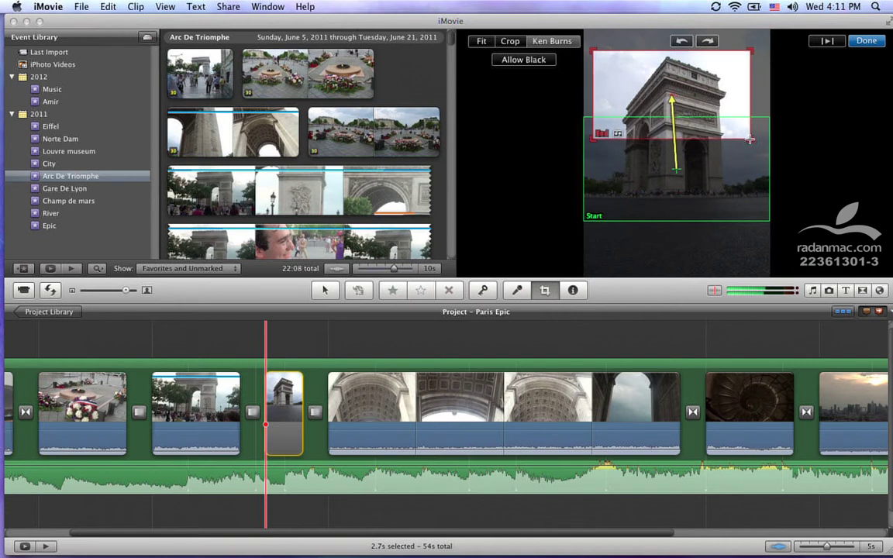
drag(714, 111, 709, 114)
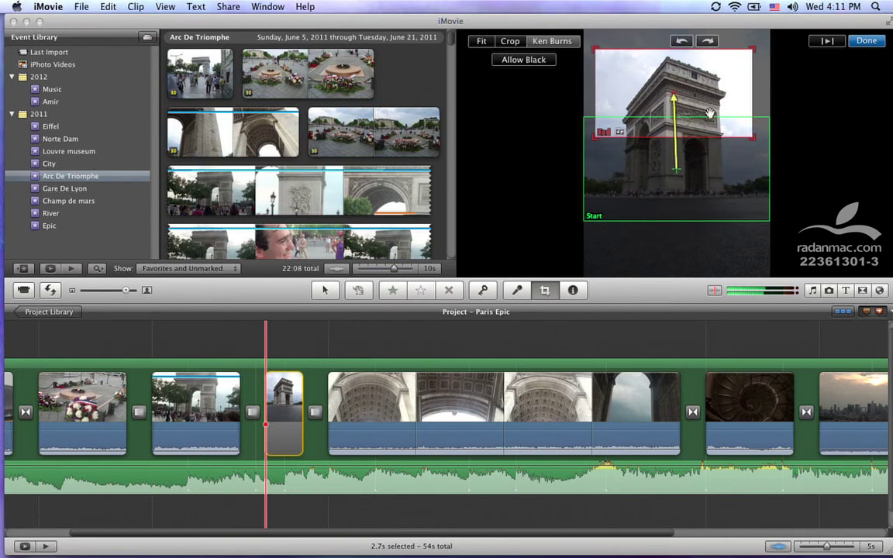
Preview the adjusted Ken Burns effect, apply it, and play the project through the photo.
click(835, 44)
click(826, 42)
click(858, 44)
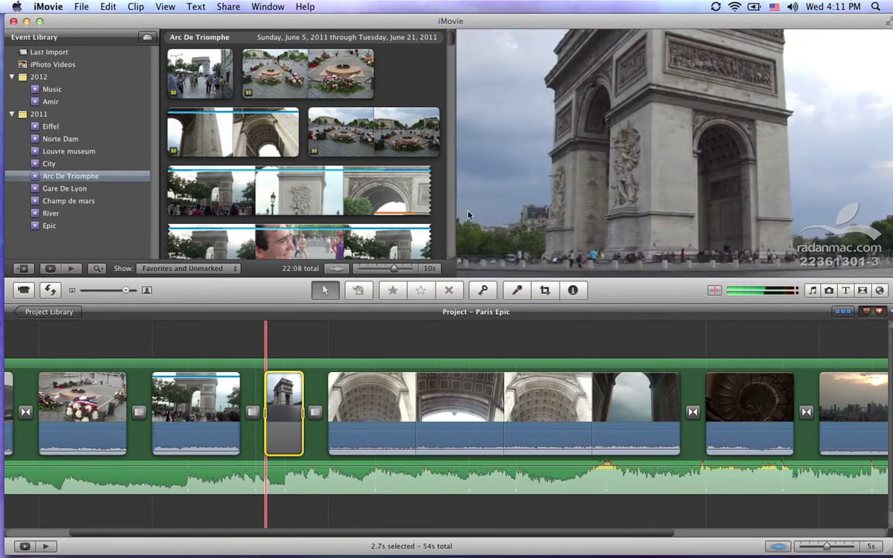
key(space)
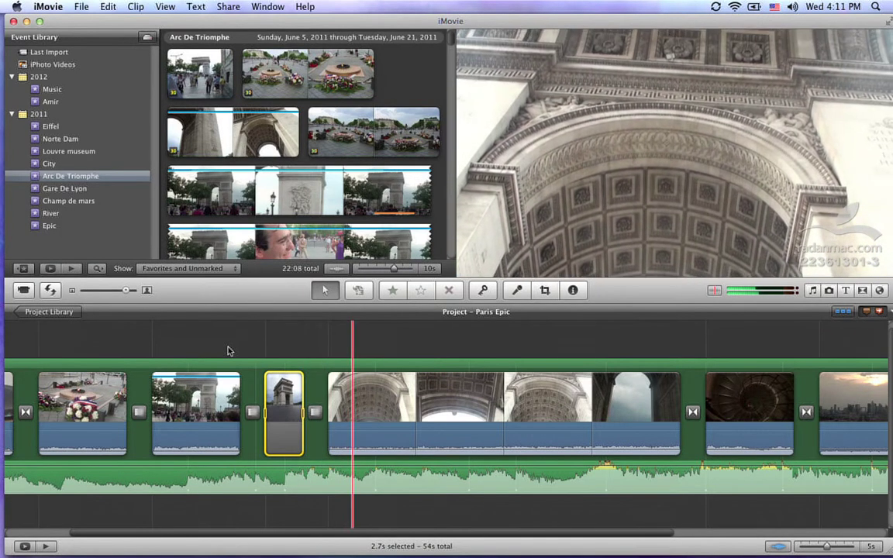
key(space)
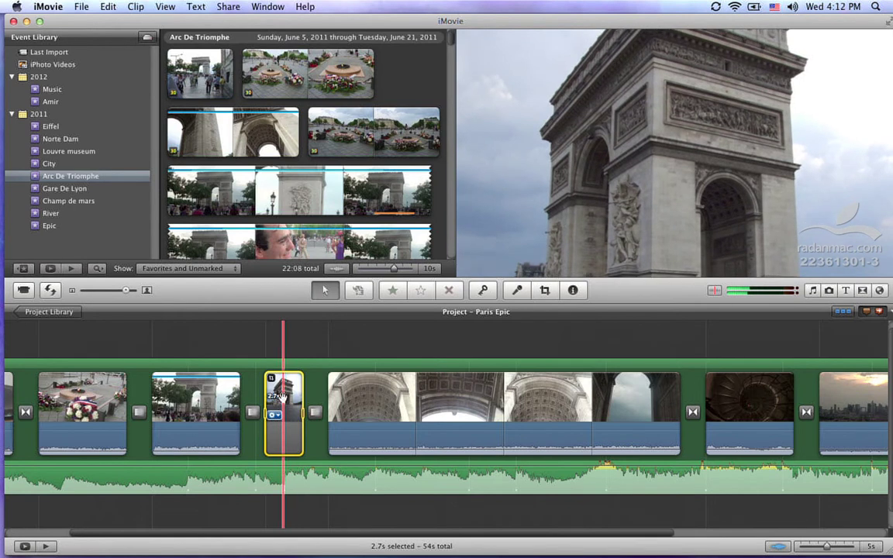
Open the video clip of the arch's vaulted ceiling, right after the photo, for cropping.
click(337, 399)
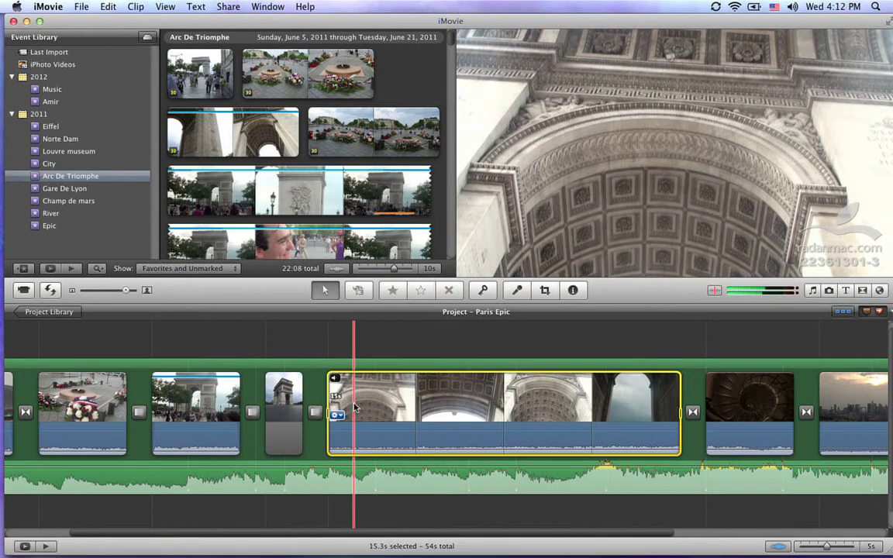
click(543, 292)
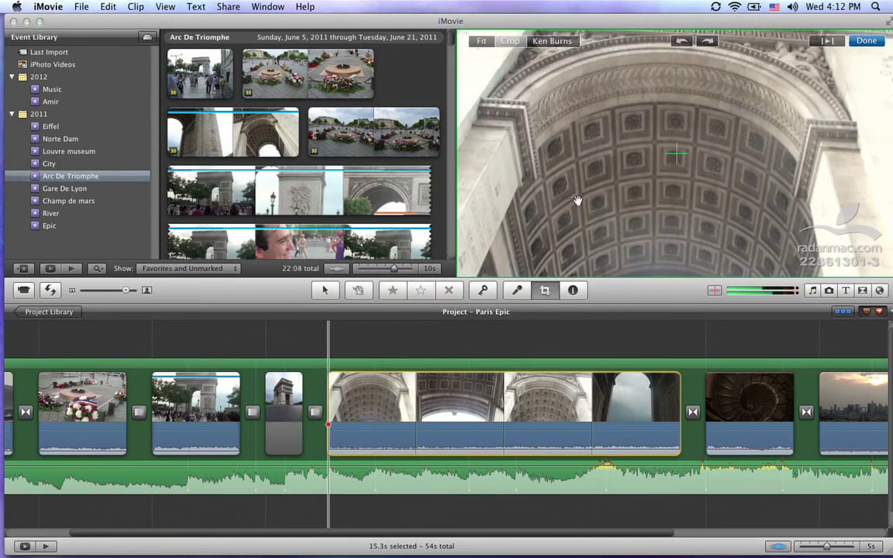